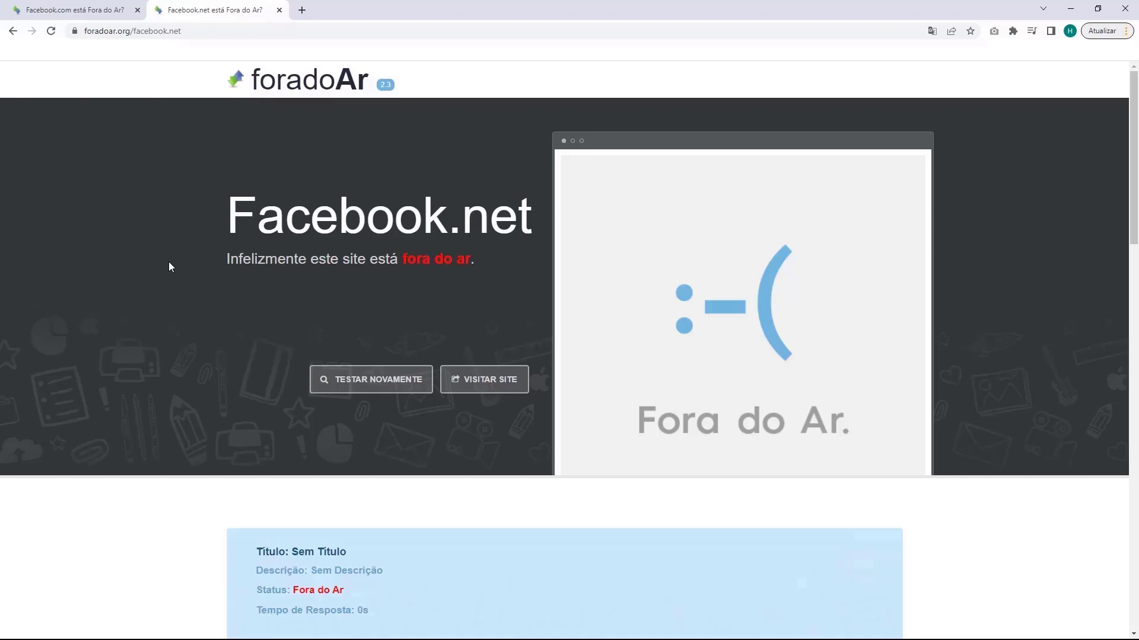
# Step: Switch to the availability test result for Facebook.com
pyautogui.click(76, 10)
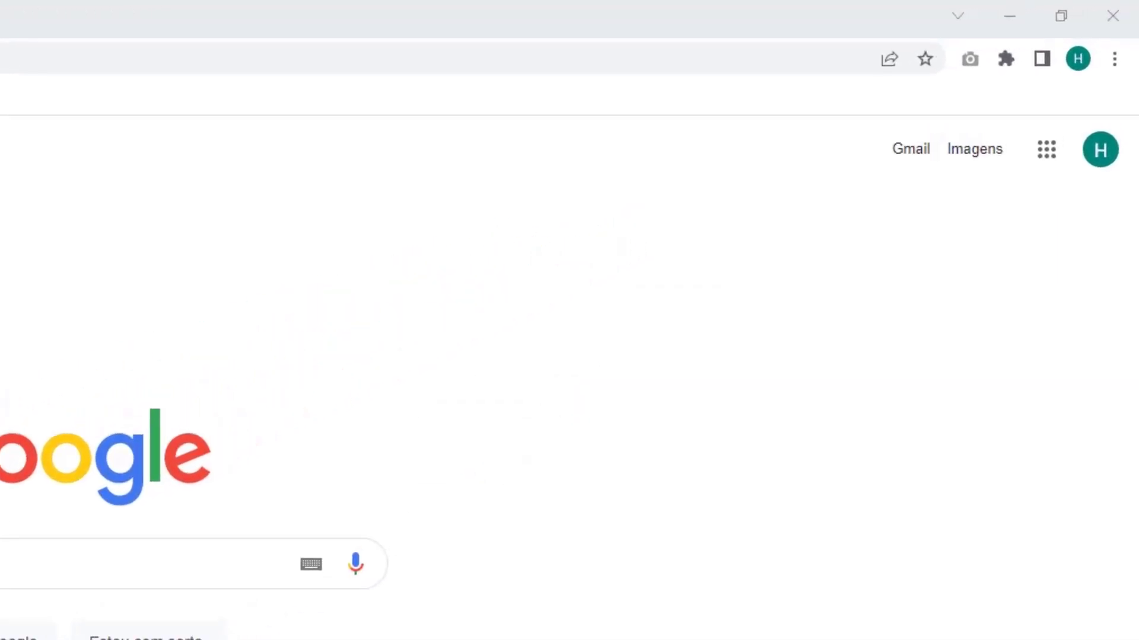
# Step: Clear cookies and cached images and files for the period Última hora, excluding the browsing history
pyautogui.click(1114, 59)
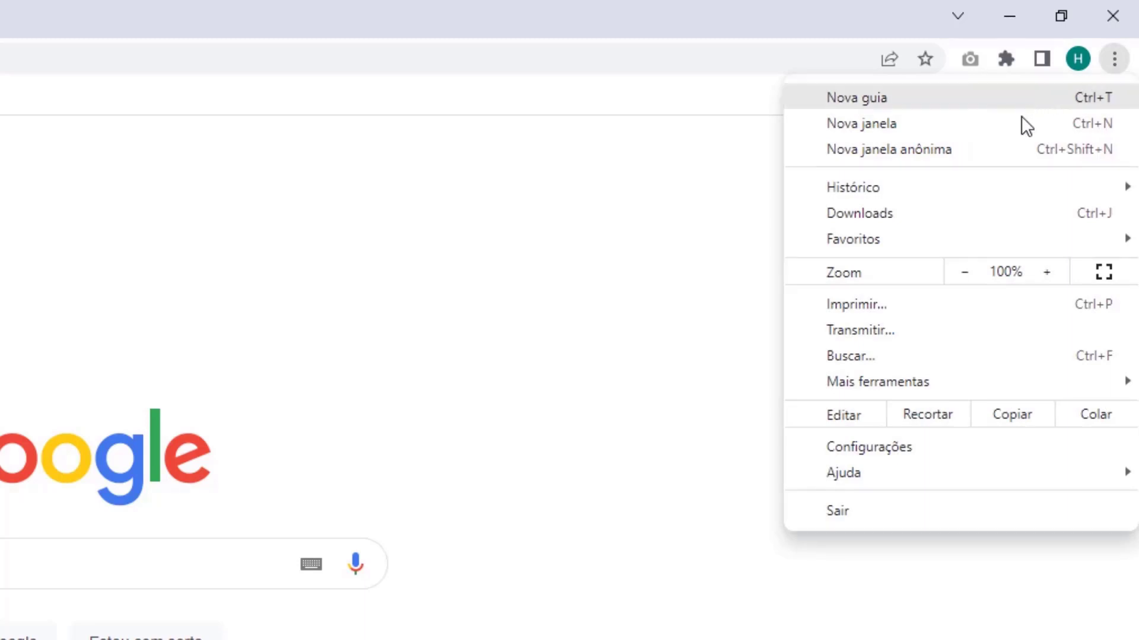
pyautogui.moveTo(903, 383)
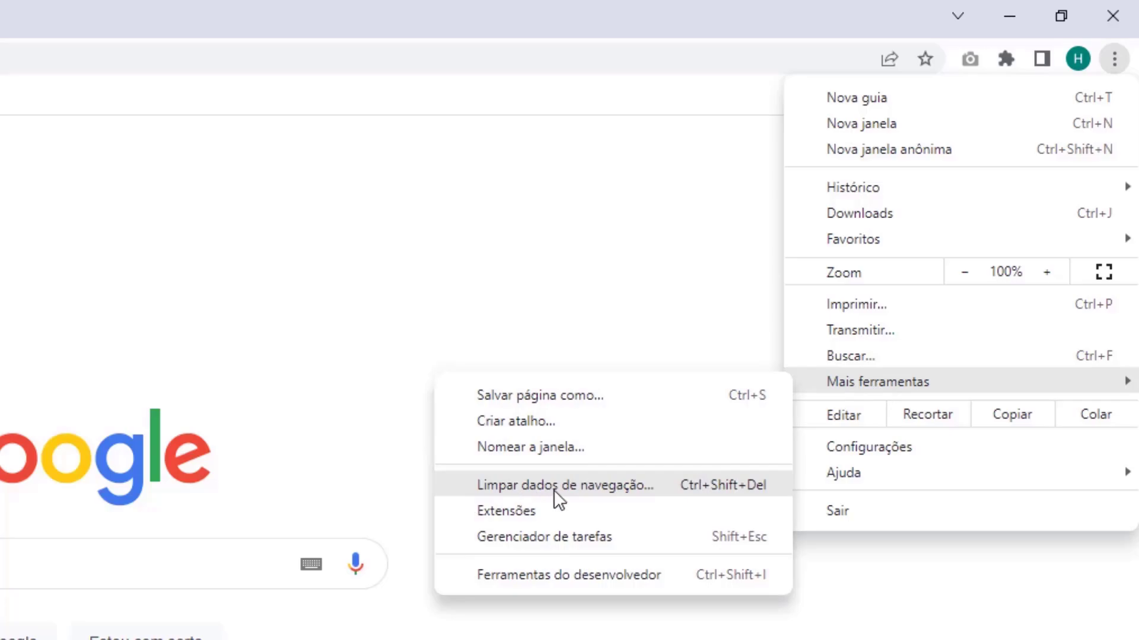
pyautogui.click(554, 486)
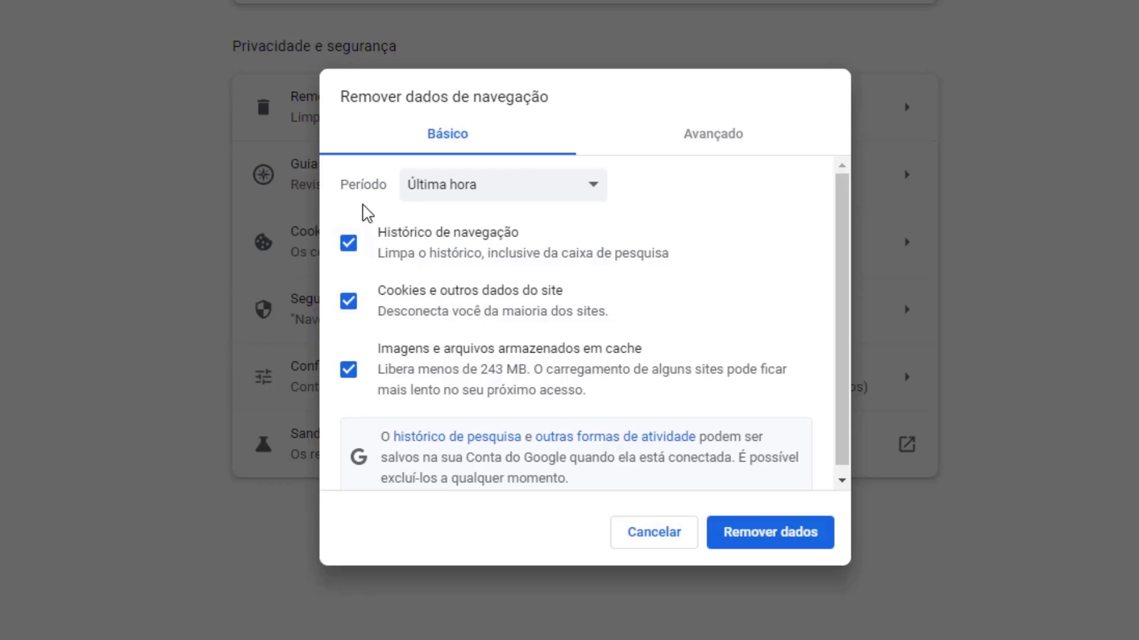
pyautogui.click(450, 196)
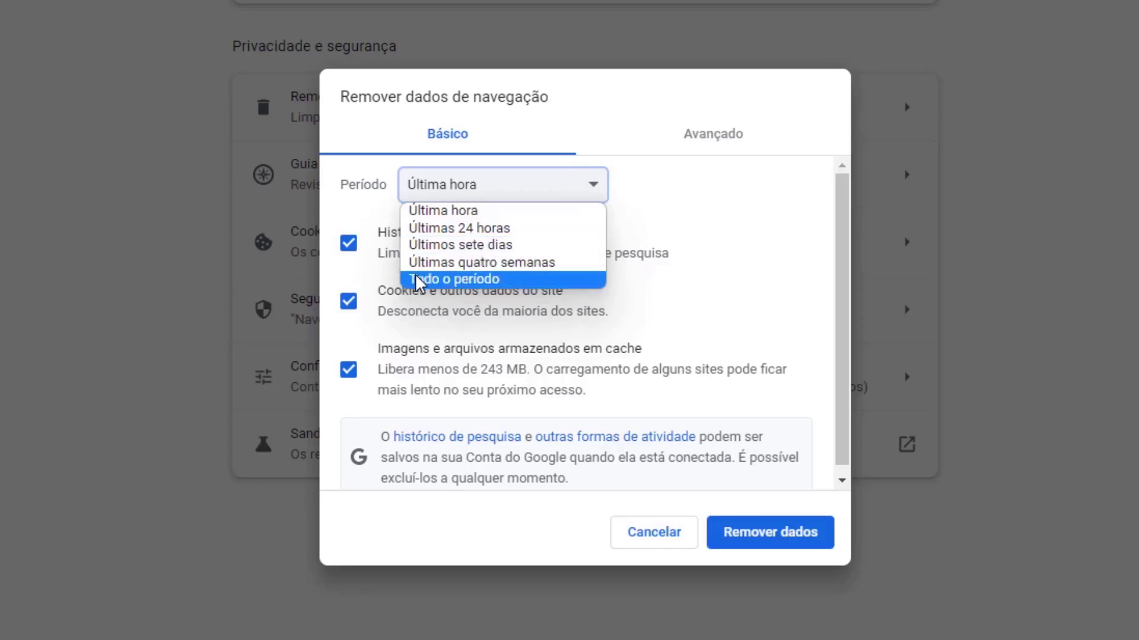
pyautogui.click(417, 213)
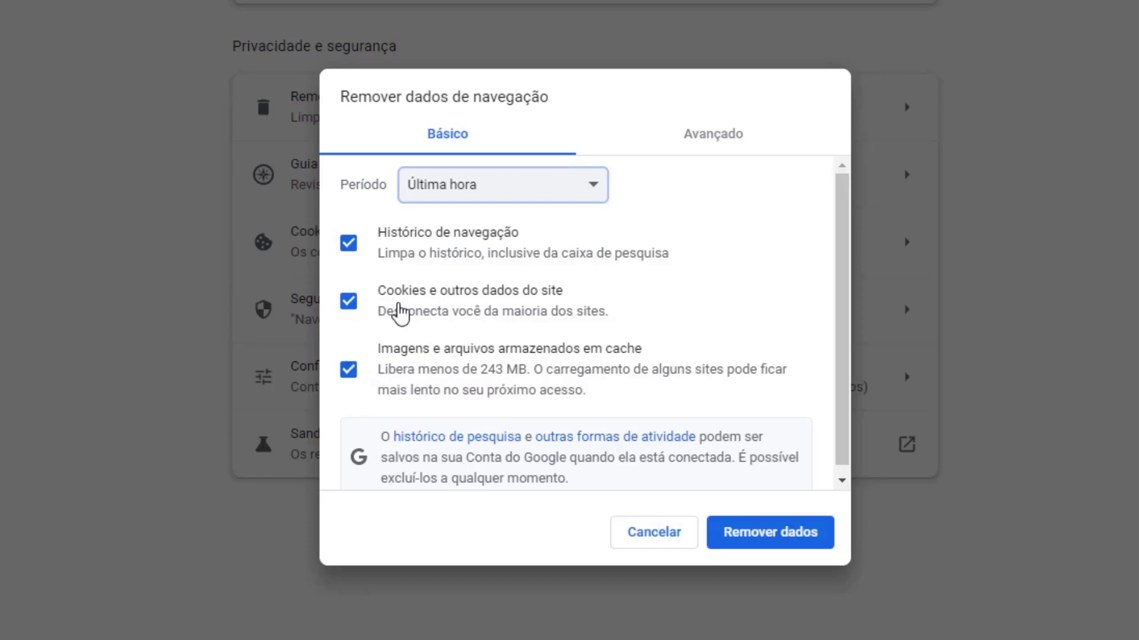
pyautogui.click(349, 246)
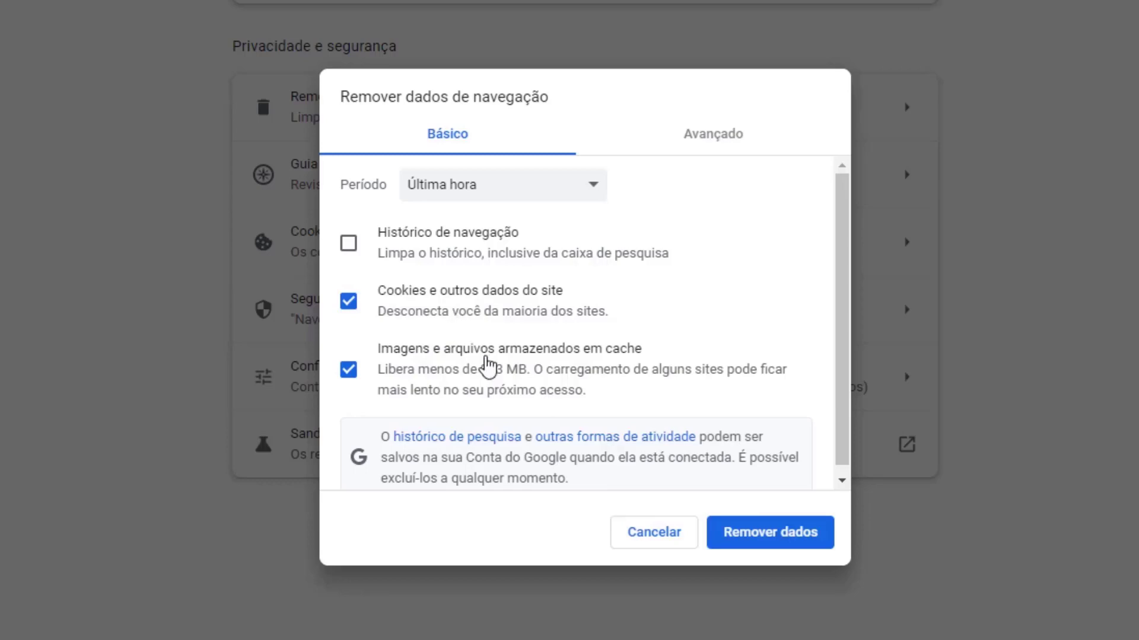
pyautogui.click(766, 539)
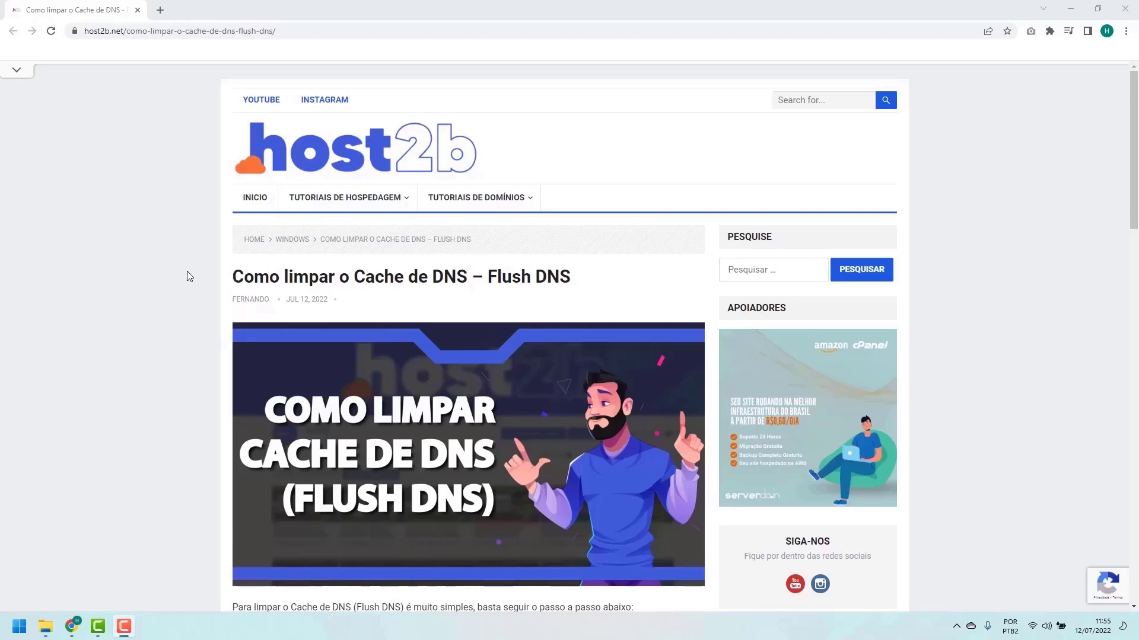
# Step: Look through the Flush DNS instructions, then find cmd in Windows and run Prompt de Comando as administrator
pyautogui.scroll(-3, 190, 274)
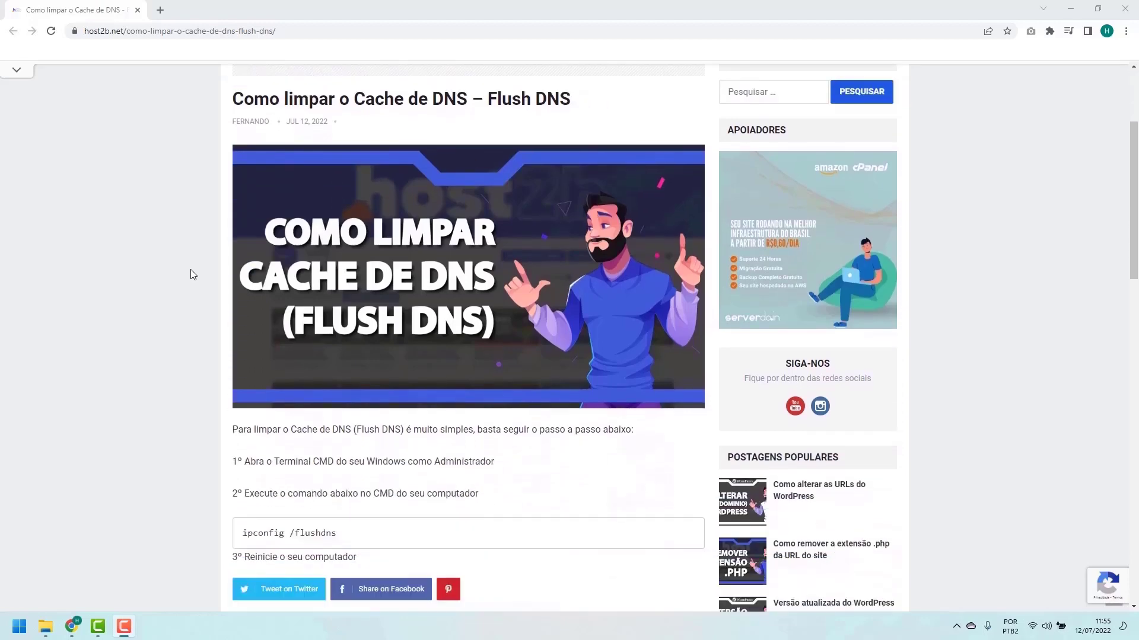
pyautogui.scroll(-3, 190, 275)
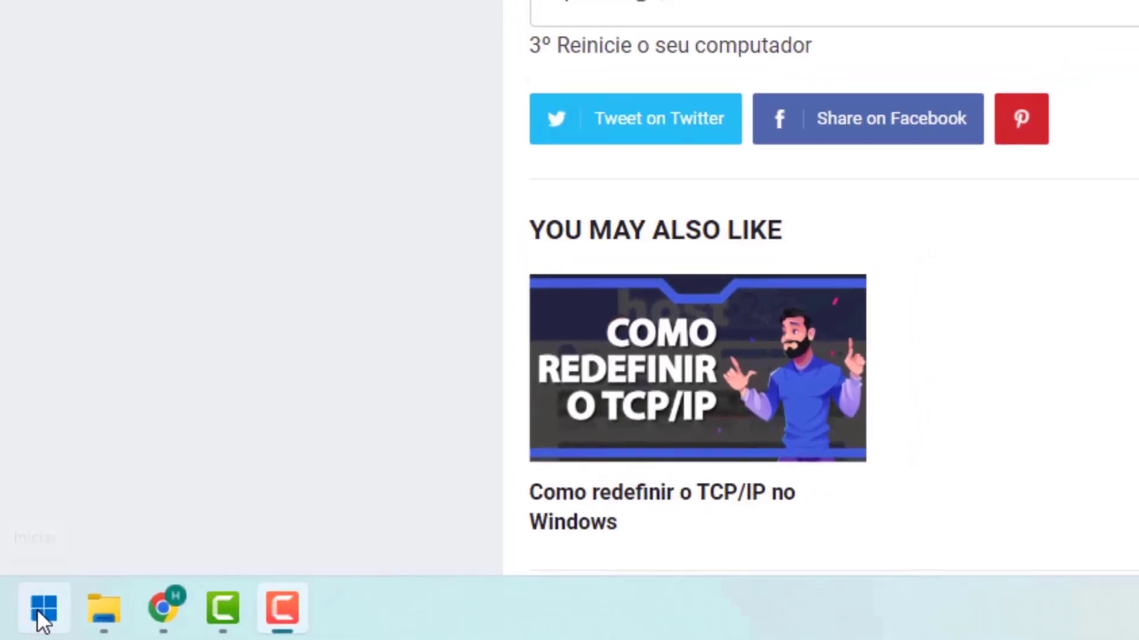
pyautogui.click(45, 605)
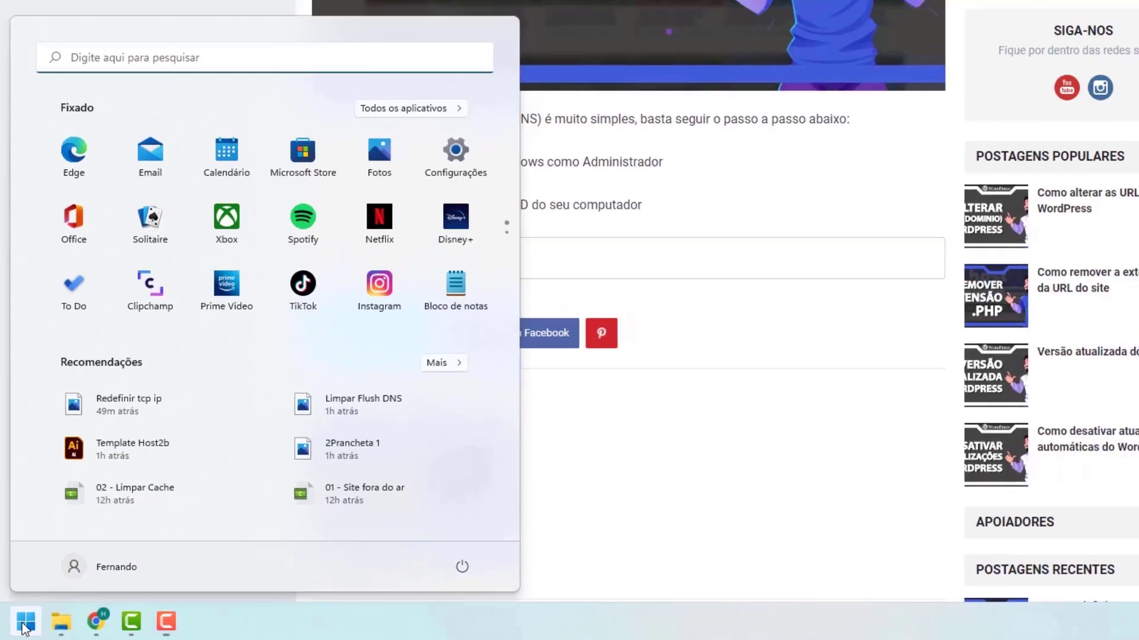
pyautogui.click(84, 74)
pyautogui.write('c')
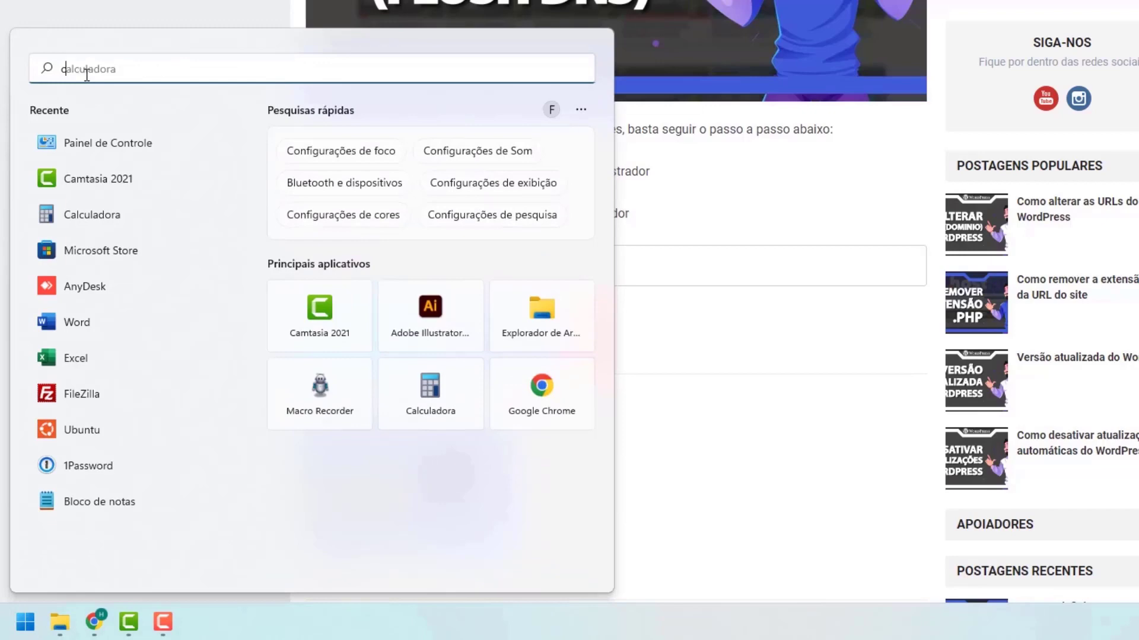
pyautogui.write('md')
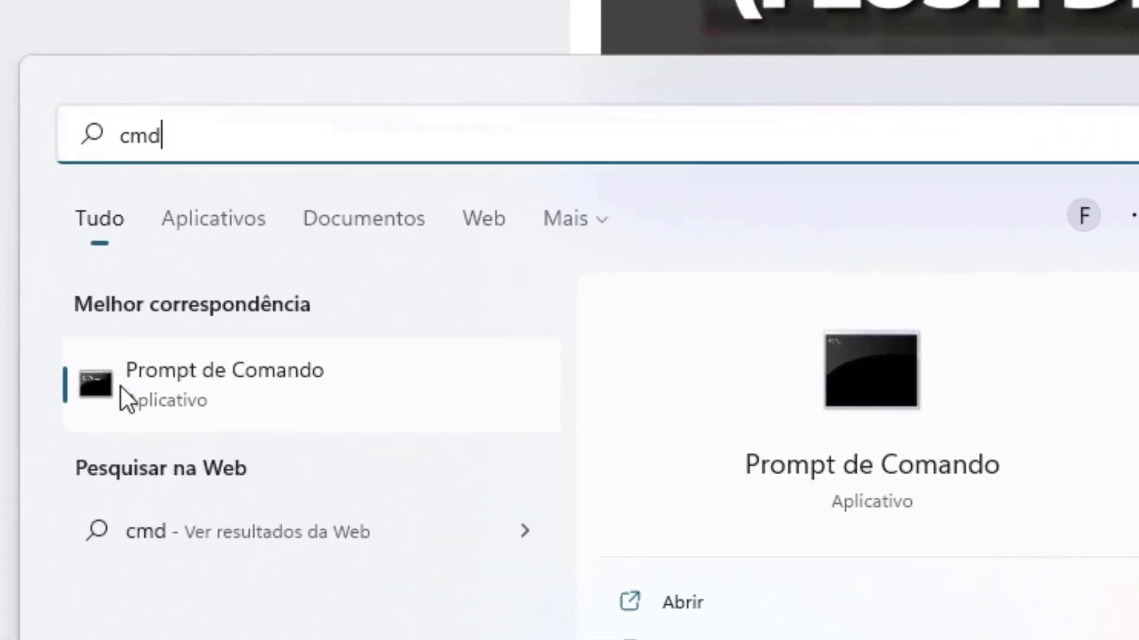
pyautogui.rightClick(180, 386)
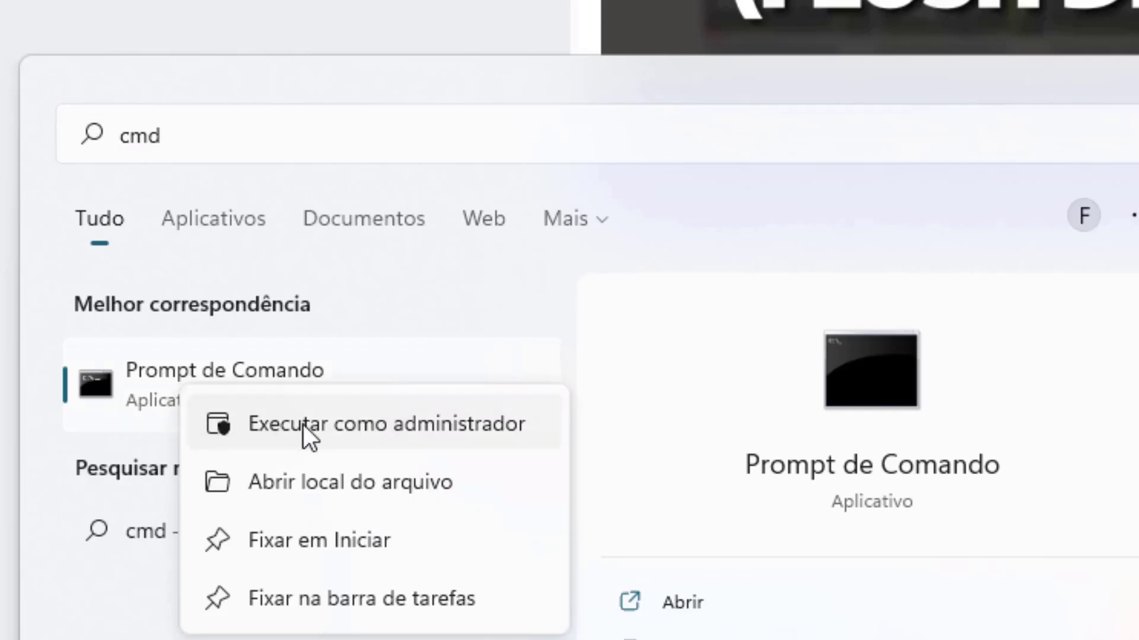
pyautogui.click(304, 424)
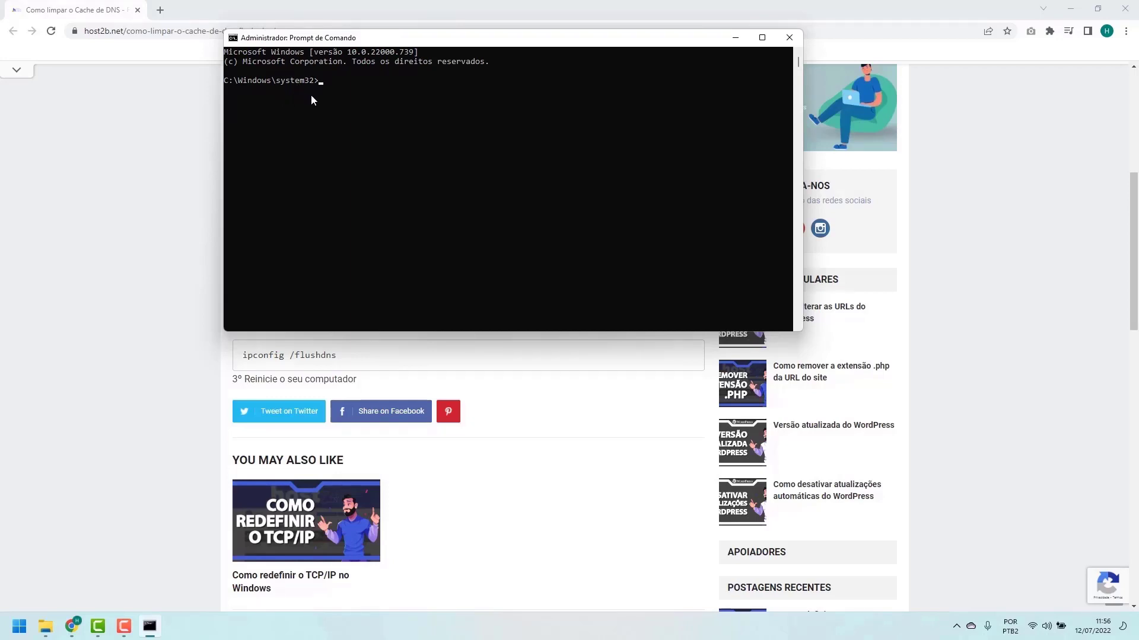
# Step: Flush the DNS cache with the command ipconfig /flushdns
pyautogui.click(232, 369)
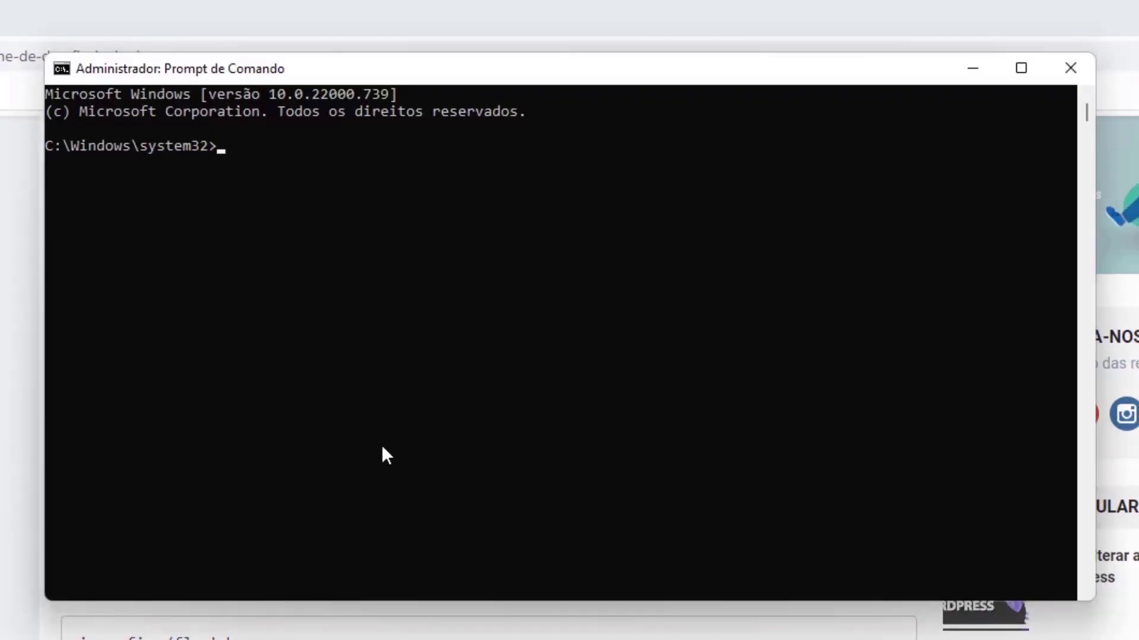
pyautogui.click(383, 443)
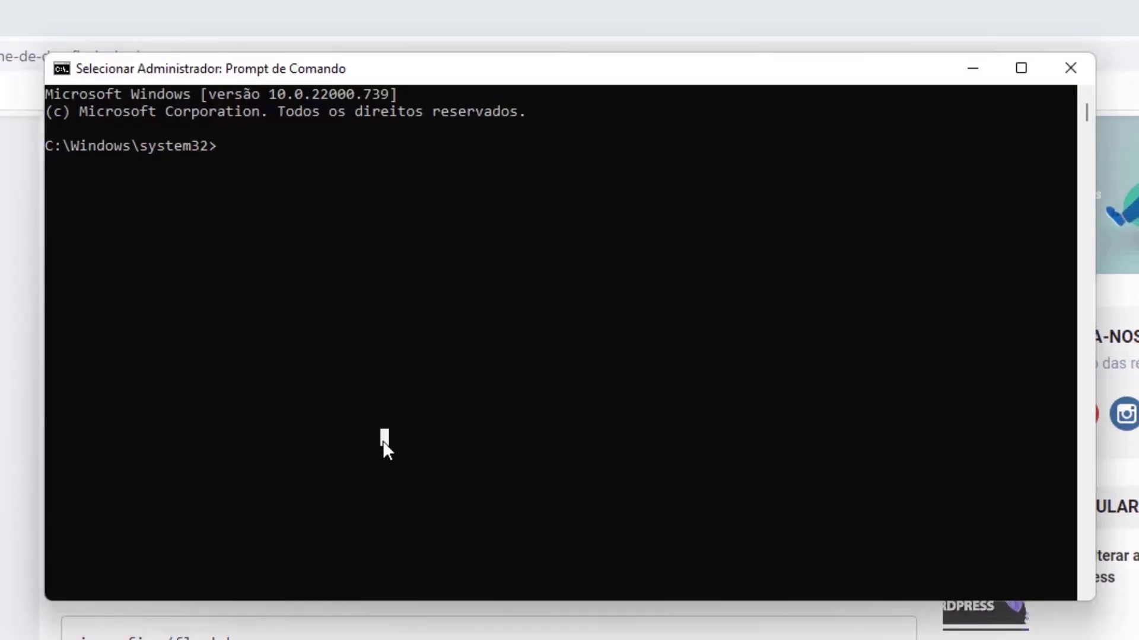
pyautogui.write('ipconfig /flushdns')
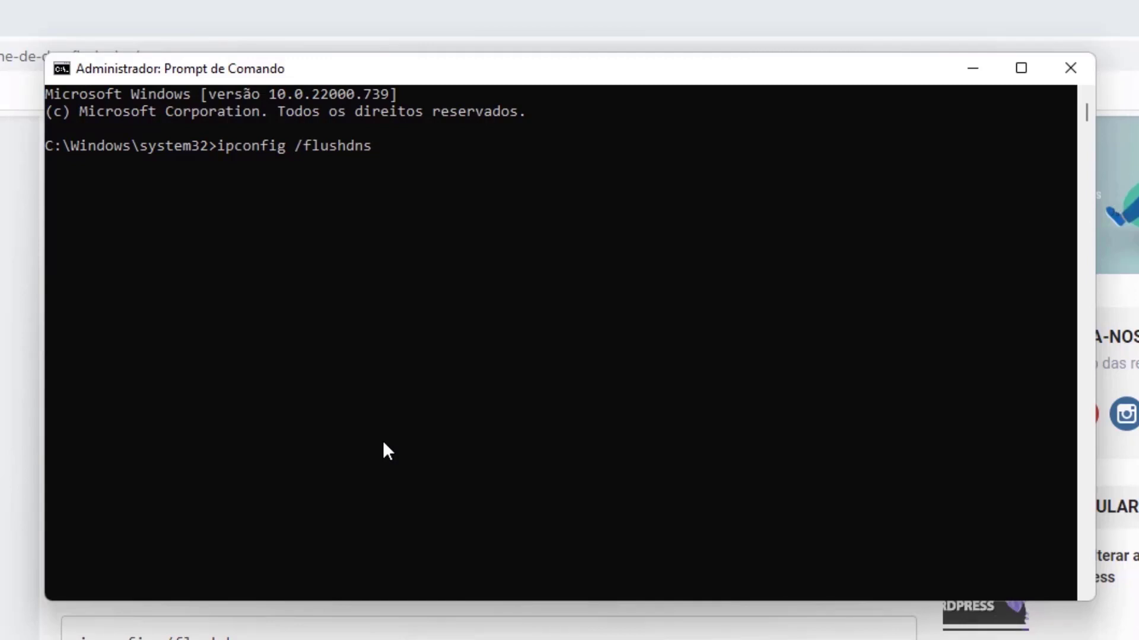
pyautogui.press('Return')
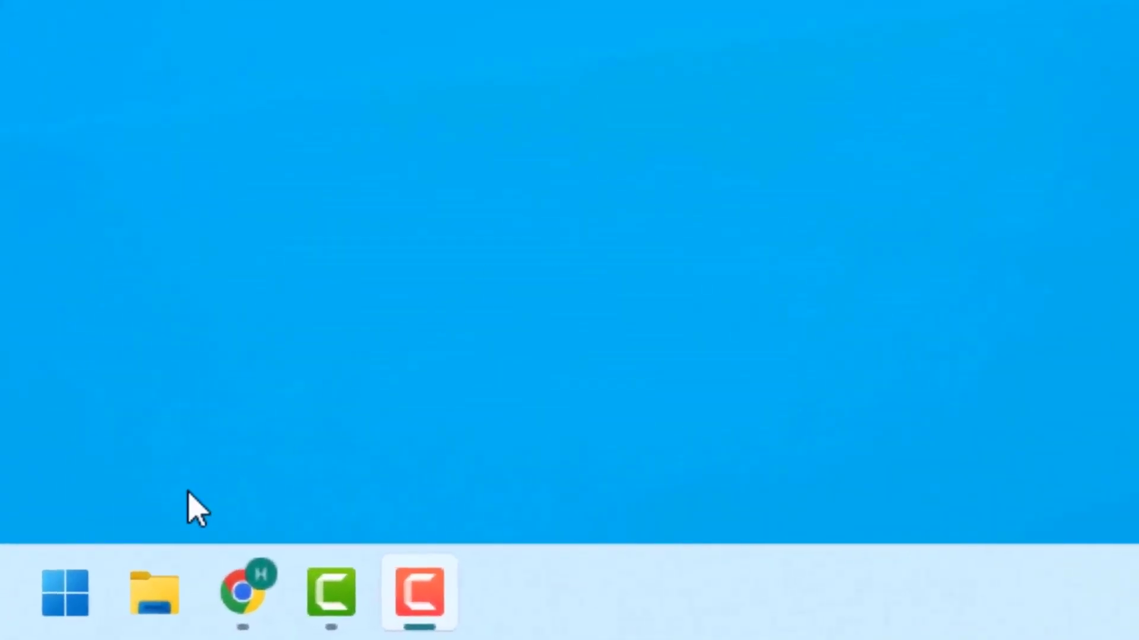
# Step: Find Painel de Controle through the Windows search and open its Central de Rede e Compartilhamento
pyautogui.click(54, 596)
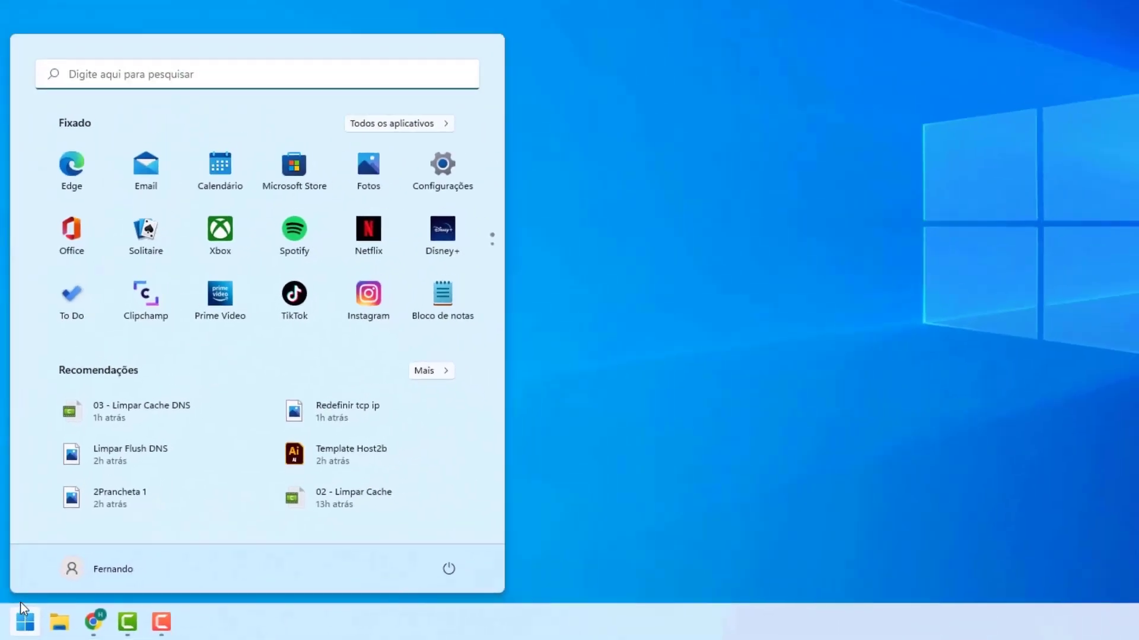
pyautogui.click(104, 81)
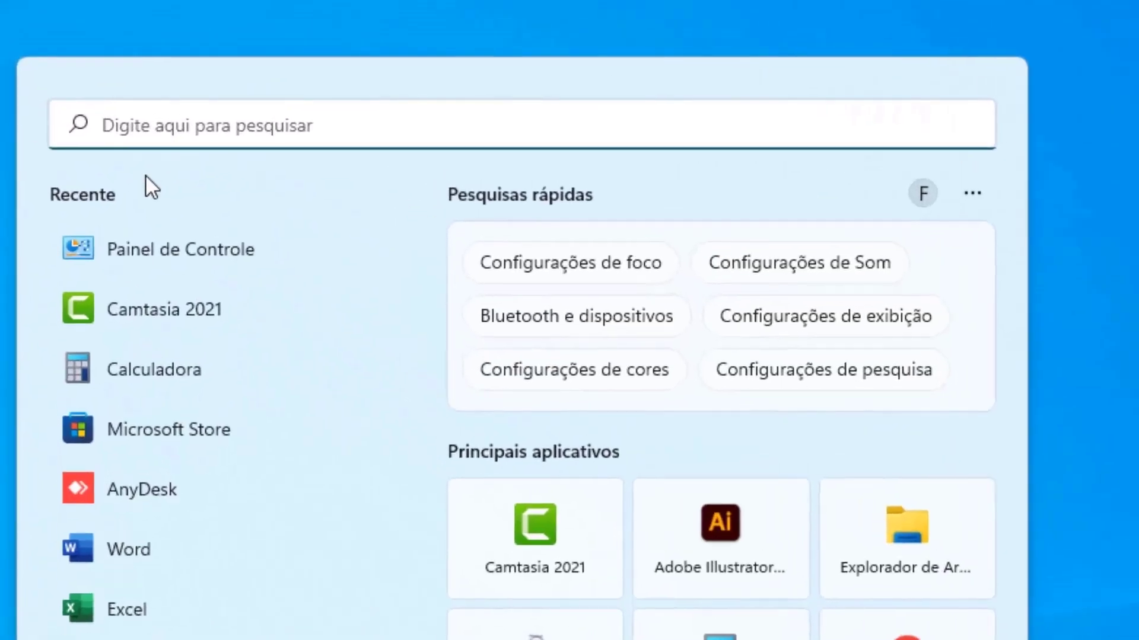
pyautogui.write('pa')
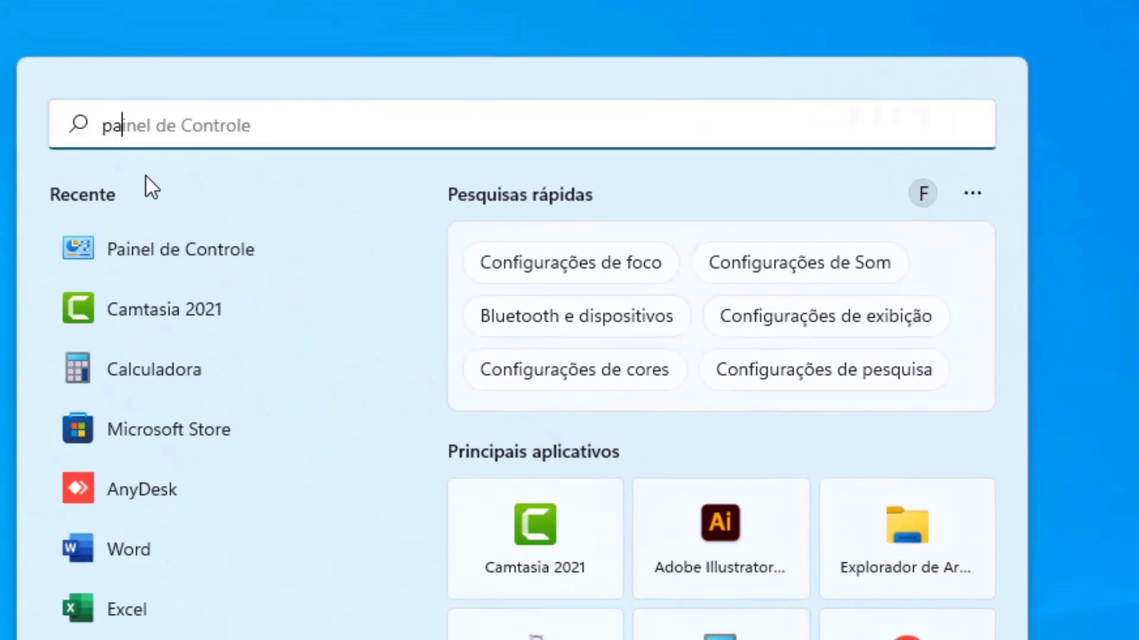
pyautogui.write('inel de controle')
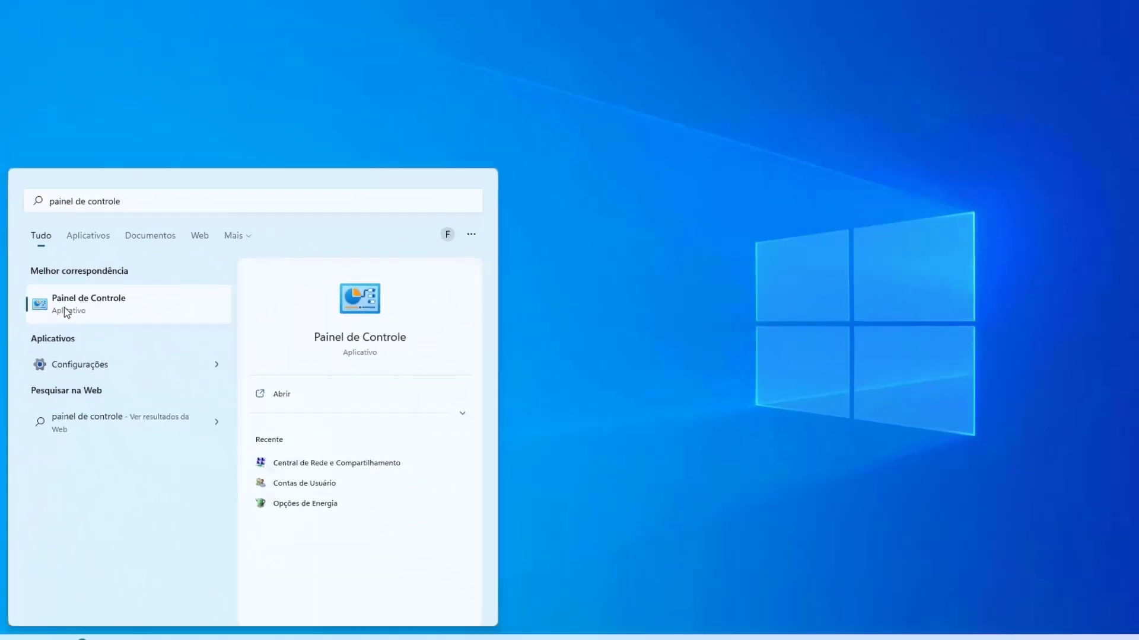
pyautogui.click(133, 344)
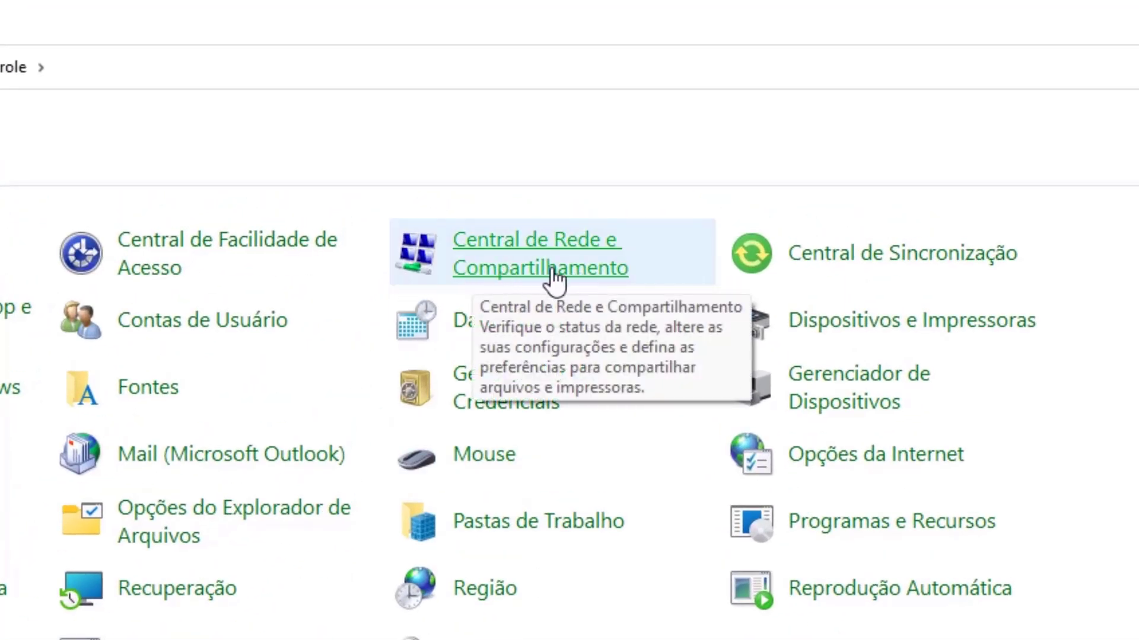
pyautogui.click(522, 267)
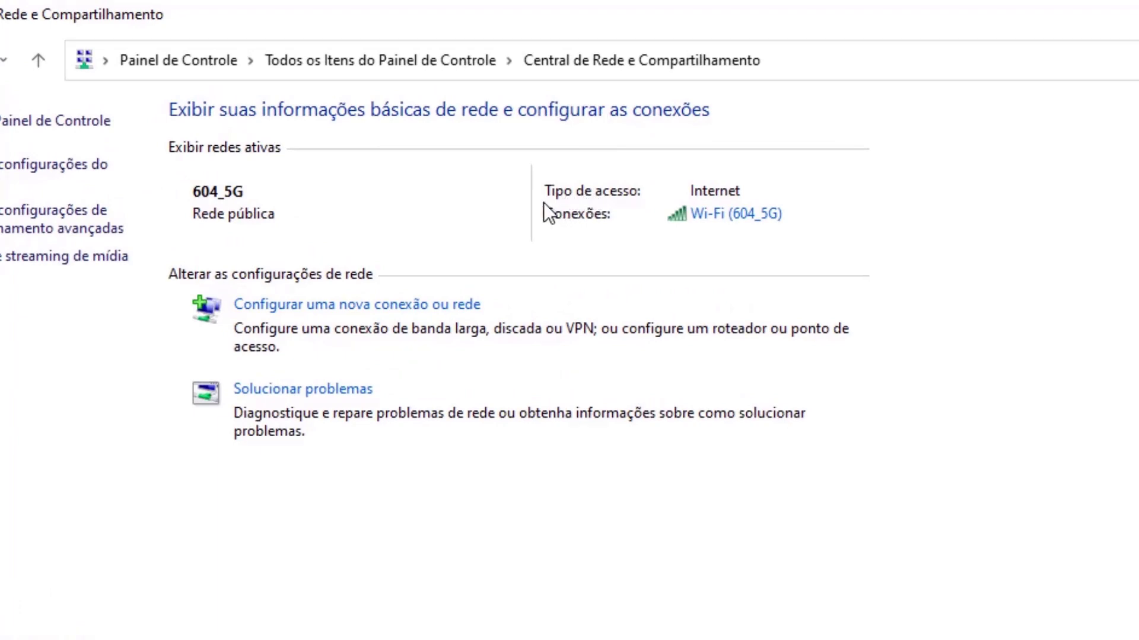
# Step: Open the properties of Protocolo IP Versão 4 (TCP/IPv4) for the active Wi-Fi connection
pyautogui.click(711, 215)
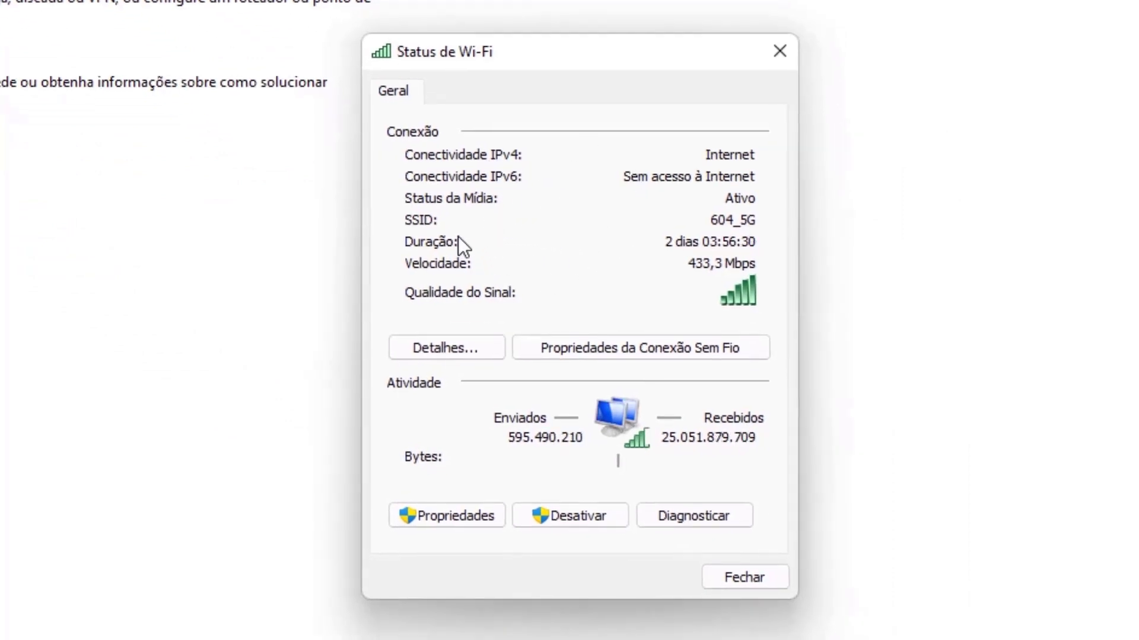
pyautogui.click(443, 521)
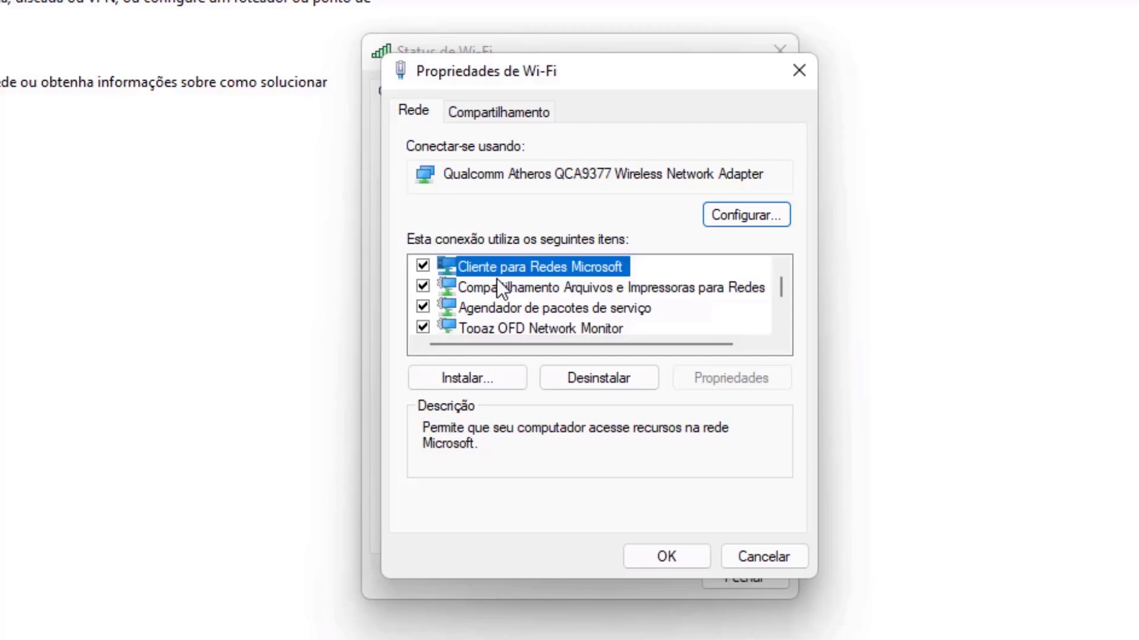
pyautogui.scroll(-1, 543, 268)
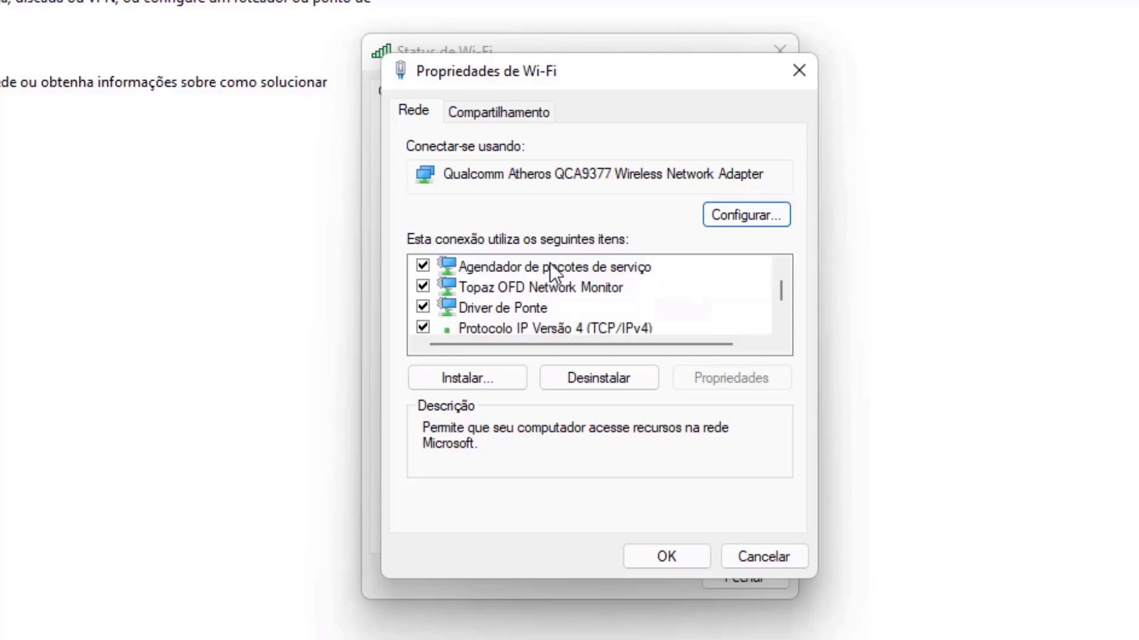
pyautogui.scroll(-1, 550, 269)
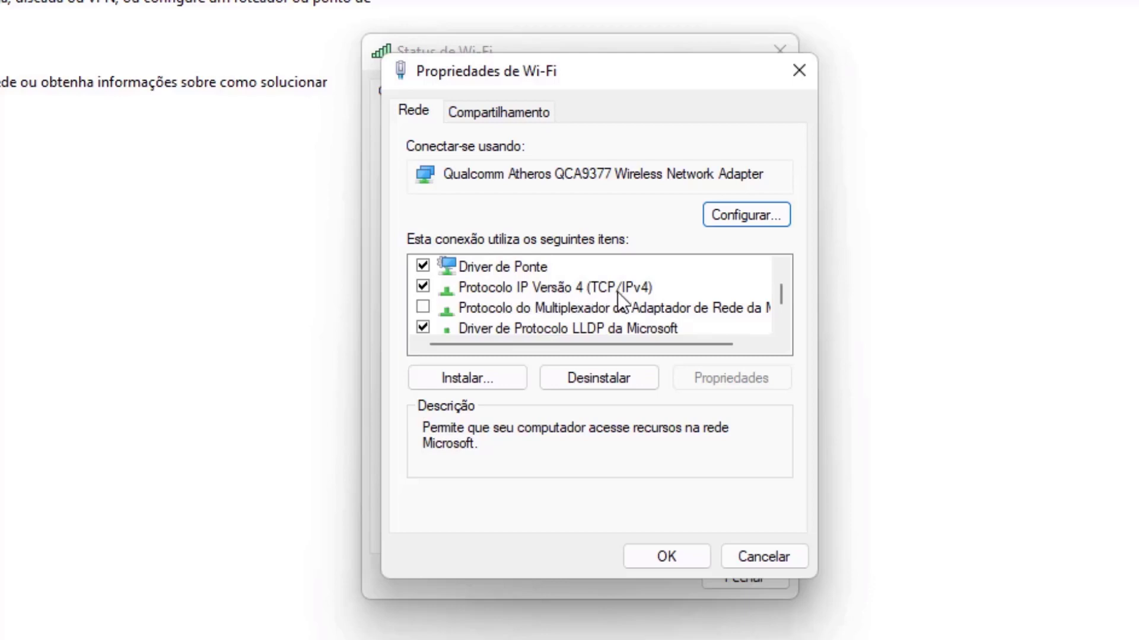
pyautogui.click(544, 288)
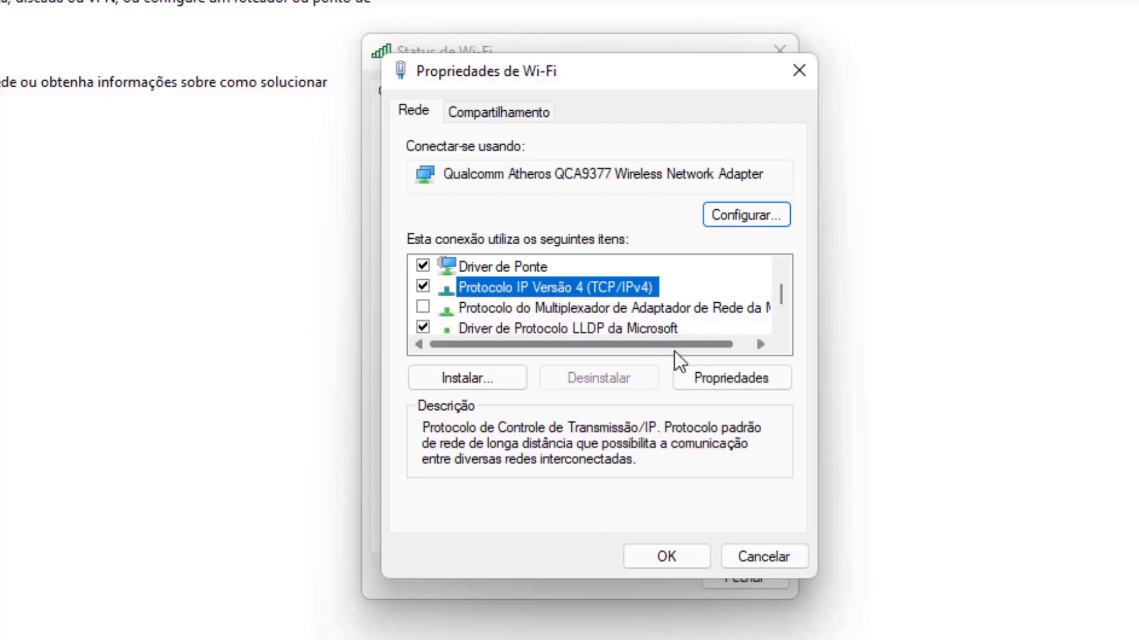
pyautogui.click(716, 386)
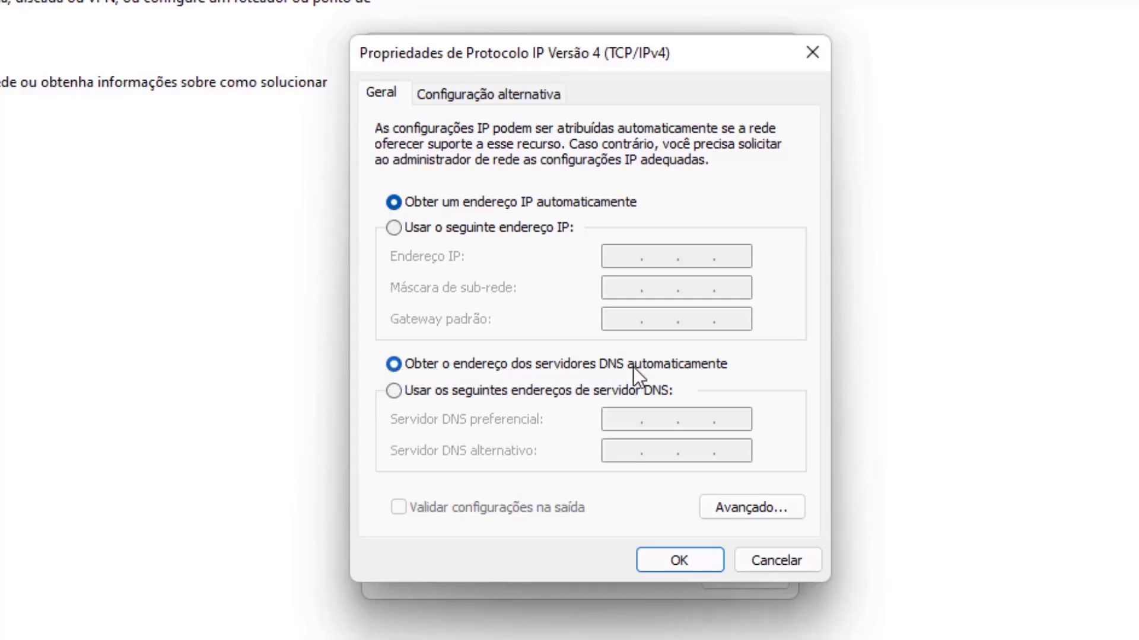
# Step: Set the preferred DNS server to 8.8.8.8 and the alternate to 8.8.4.4, and apply the IPv4 settings
pyautogui.click(393, 390)
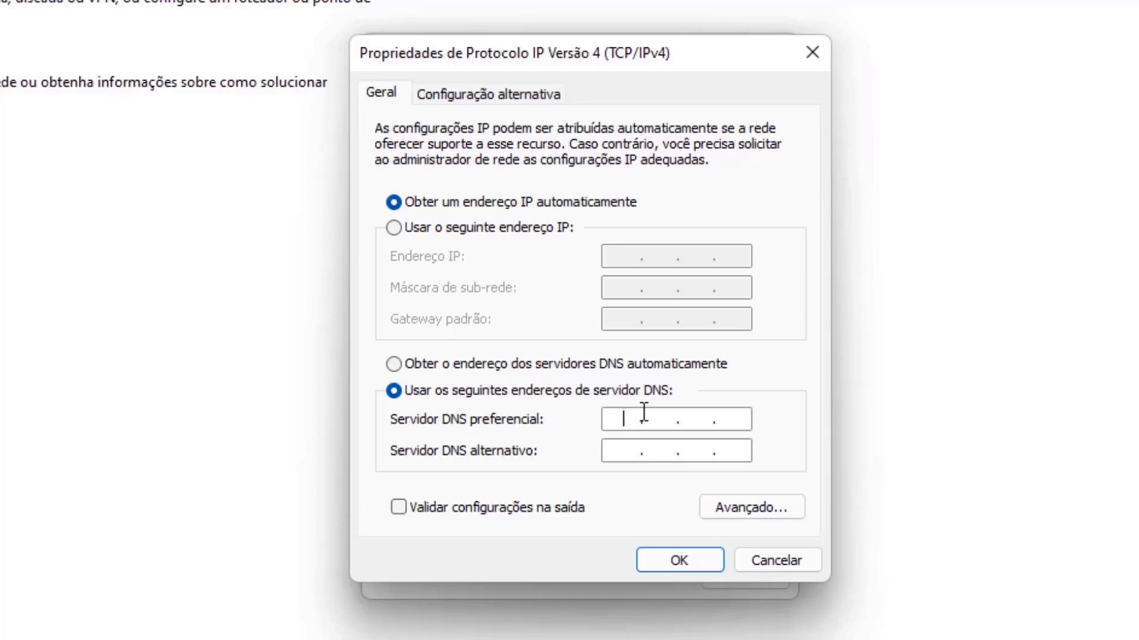
pyautogui.write('8.8.8.8')
pyautogui.click(622, 455)
pyautogui.write('8')
pyautogui.click(656, 453)
pyautogui.write('8')
pyautogui.click(696, 457)
pyautogui.write('4.')
pyautogui.click(728, 457)
pyautogui.write('4')
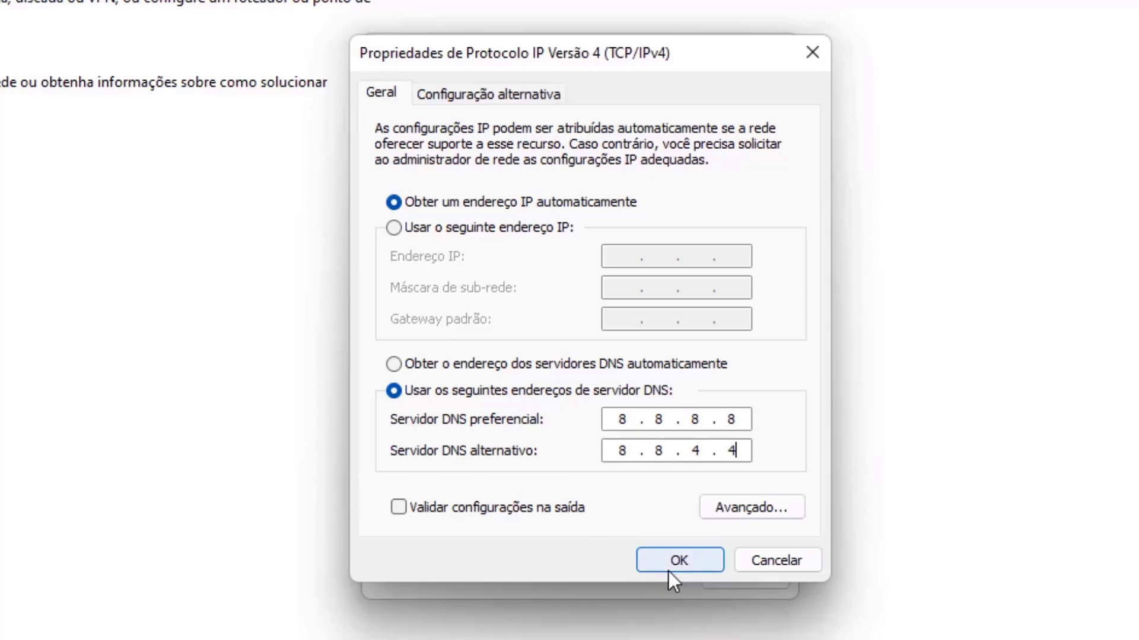
pyautogui.click(684, 562)
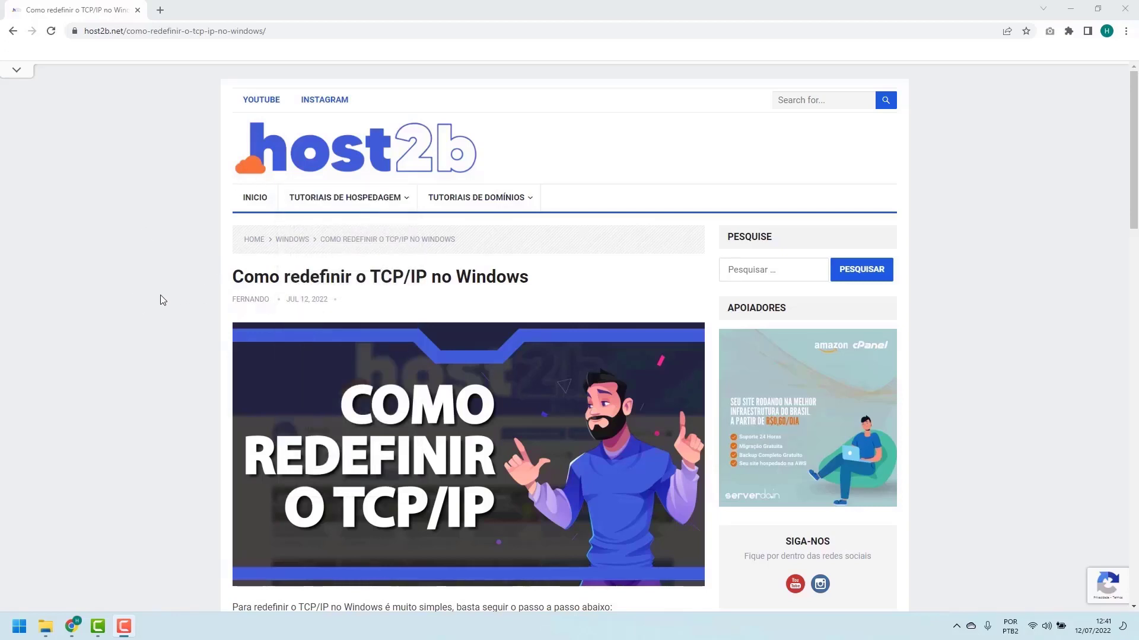
# Step: Read the article's step-by-step instructions for resetting TCP/IP in Windows
pyautogui.scroll(-1, 167, 299)
pyautogui.scroll(-5, 167, 299)
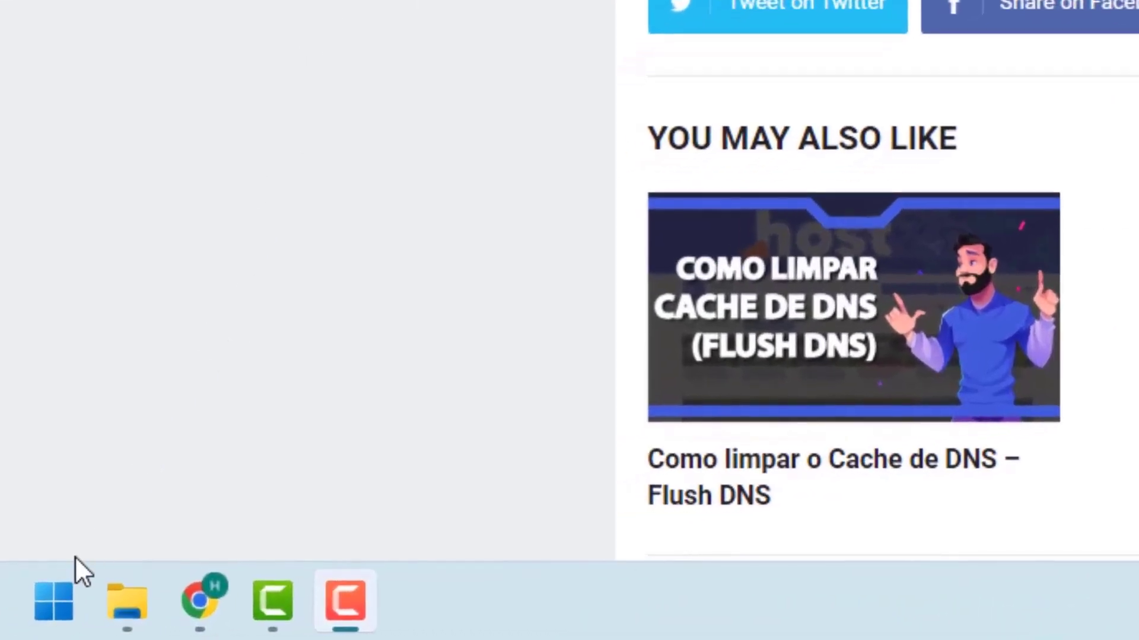
# Step: Find Prompt de Comando by searching Windows for cmd and run it as administrator
pyautogui.click(51, 600)
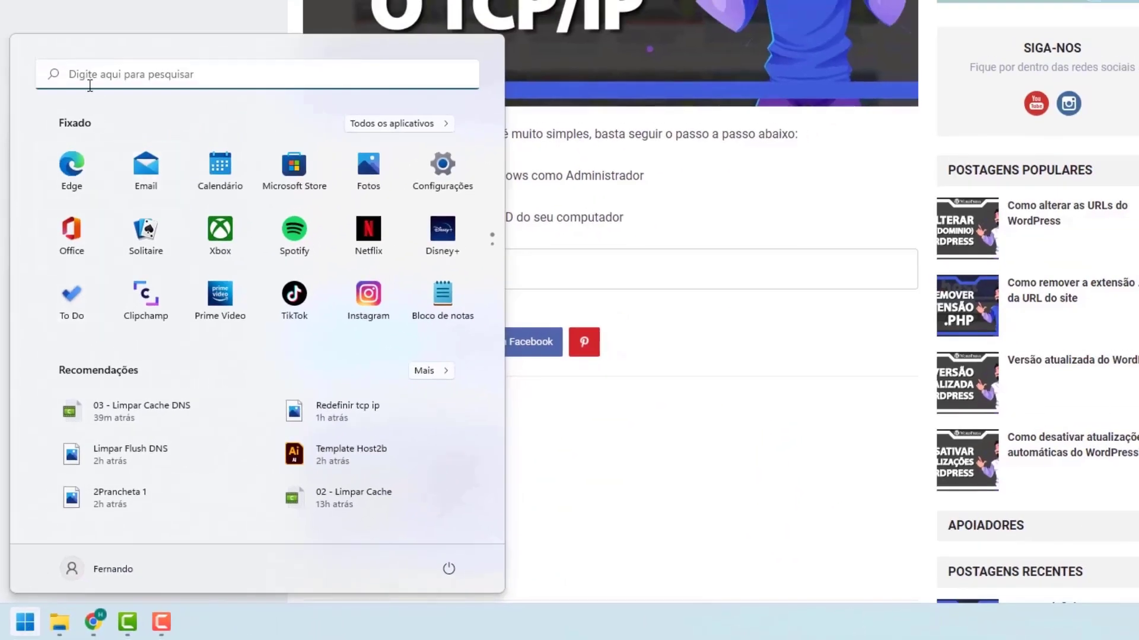
pyautogui.write('cmd')
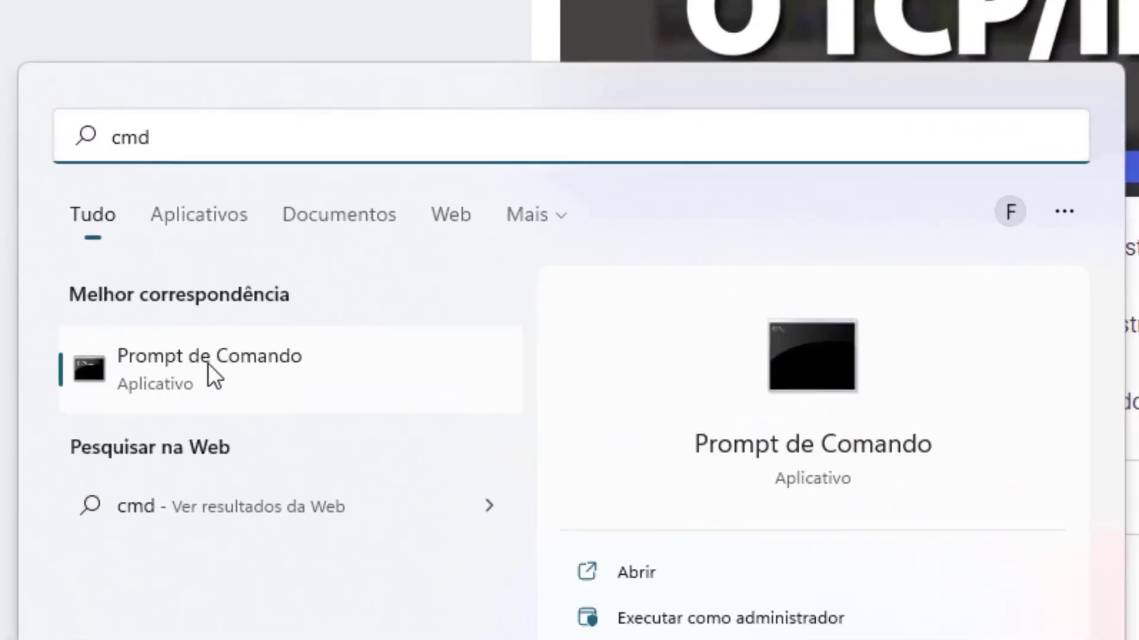
pyautogui.rightClick(169, 361)
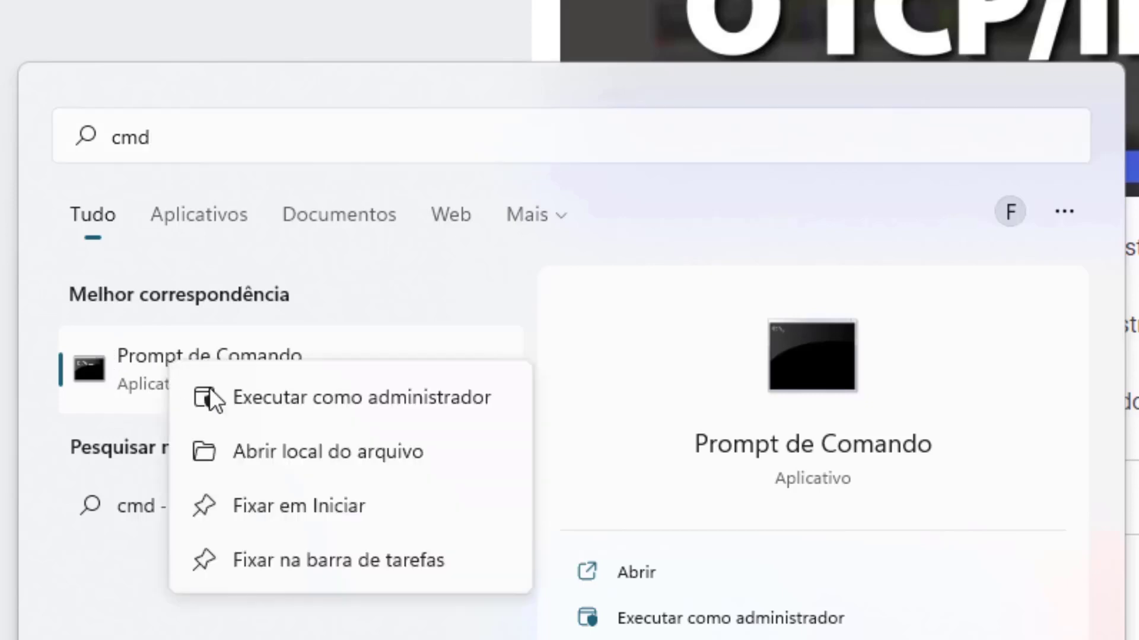
pyautogui.click(325, 397)
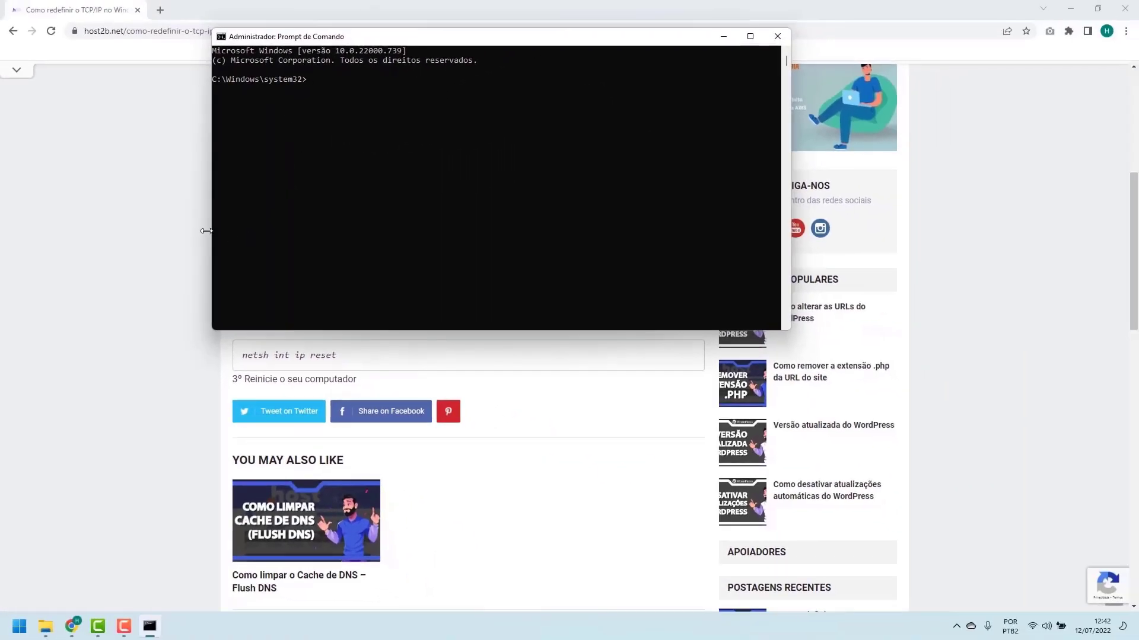
# Step: Enter the article's TCP/IP reset command, netsh int ip reset, at the administrator command prompt
pyautogui.click(176, 259)
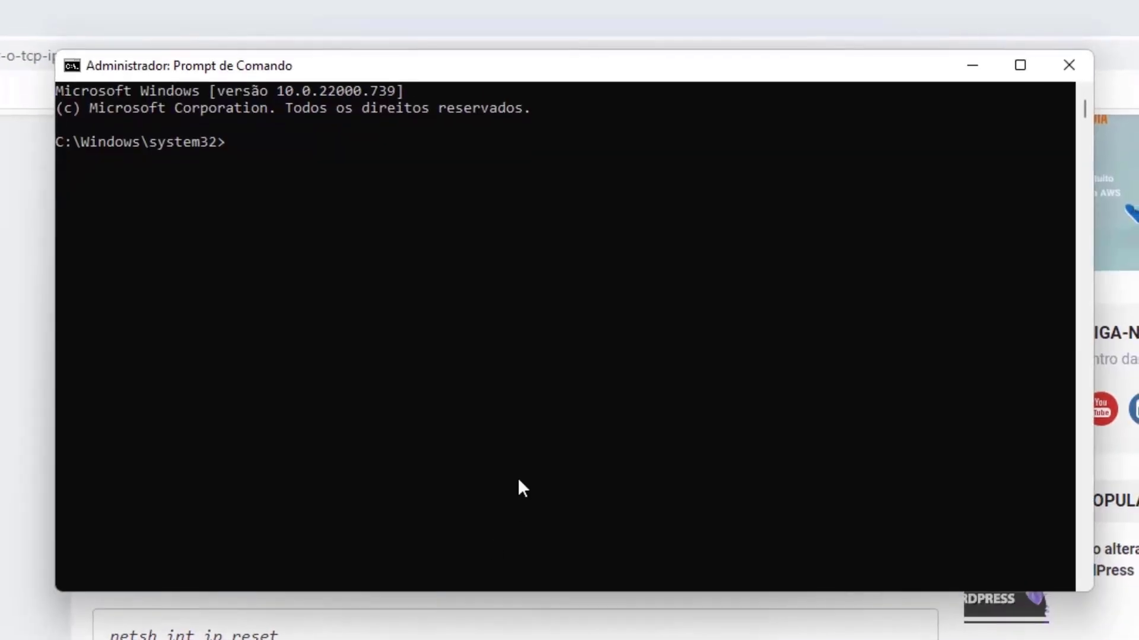
pyautogui.click(511, 437)
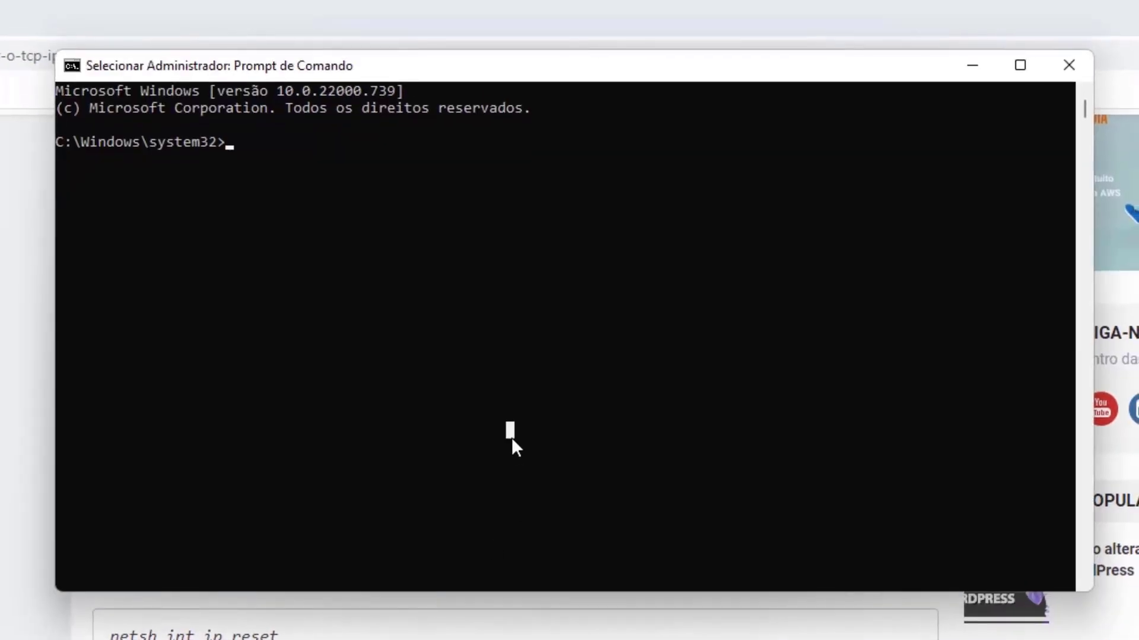
pyautogui.write('nets')
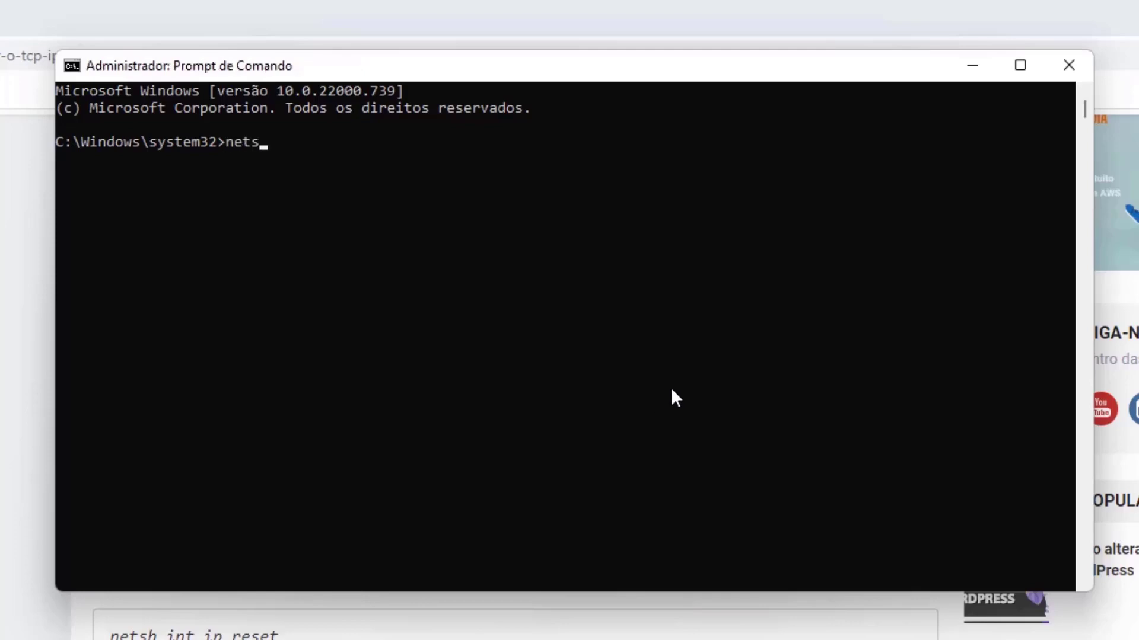